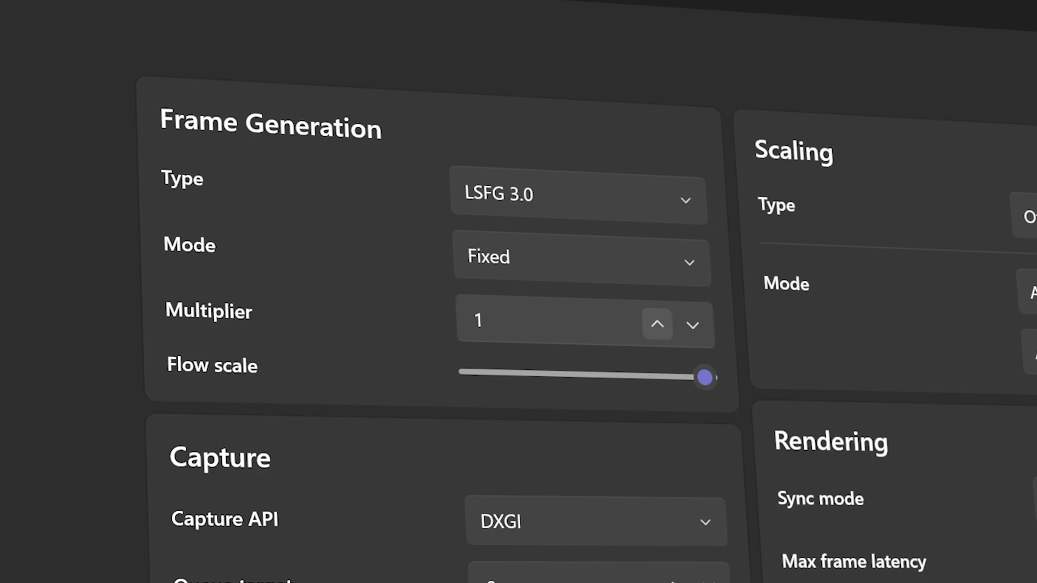
Set the LSFG 3.0 fixed-mode frame generation multiplier to 20, up from 1.
click(657, 325)
click(700, 310)
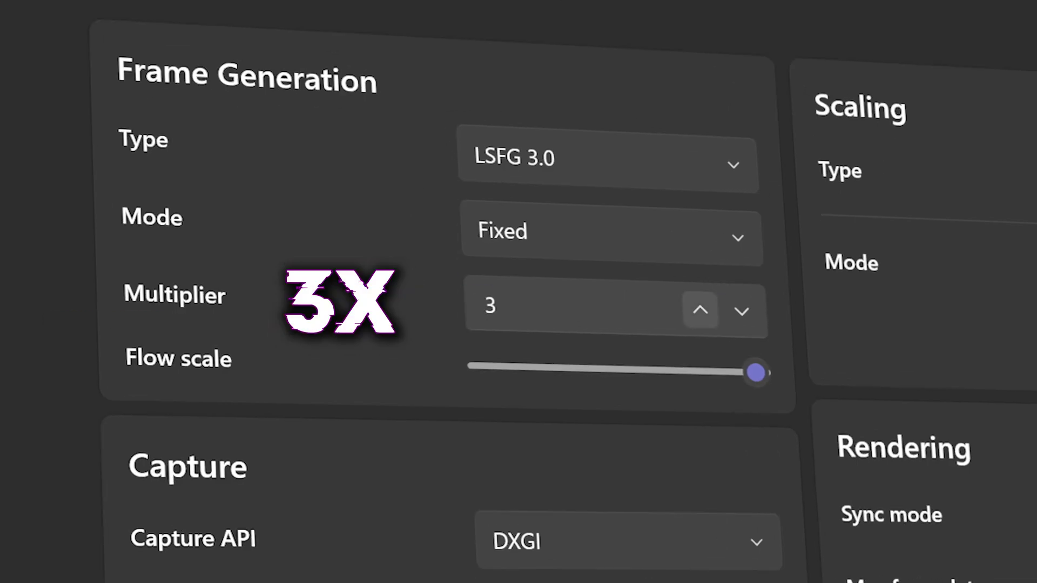
click(700, 310)
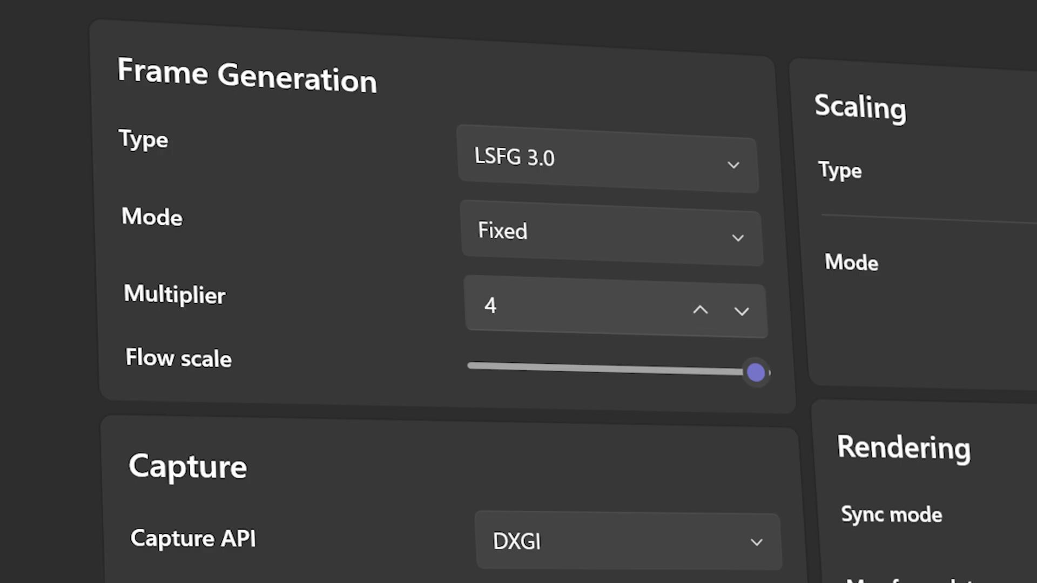
click(567, 308)
key(BackSpace)
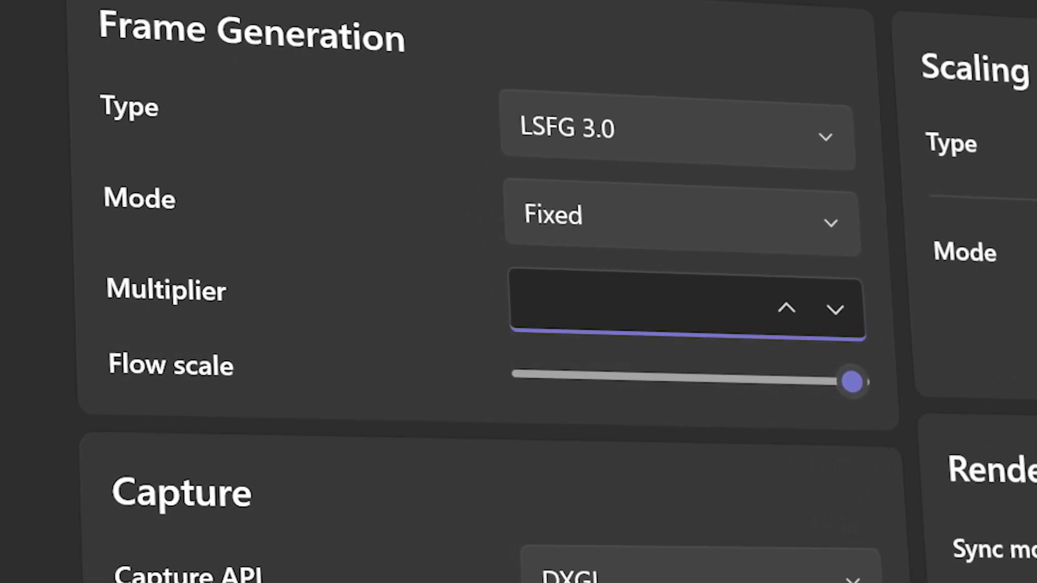
text(20)
key(Return)
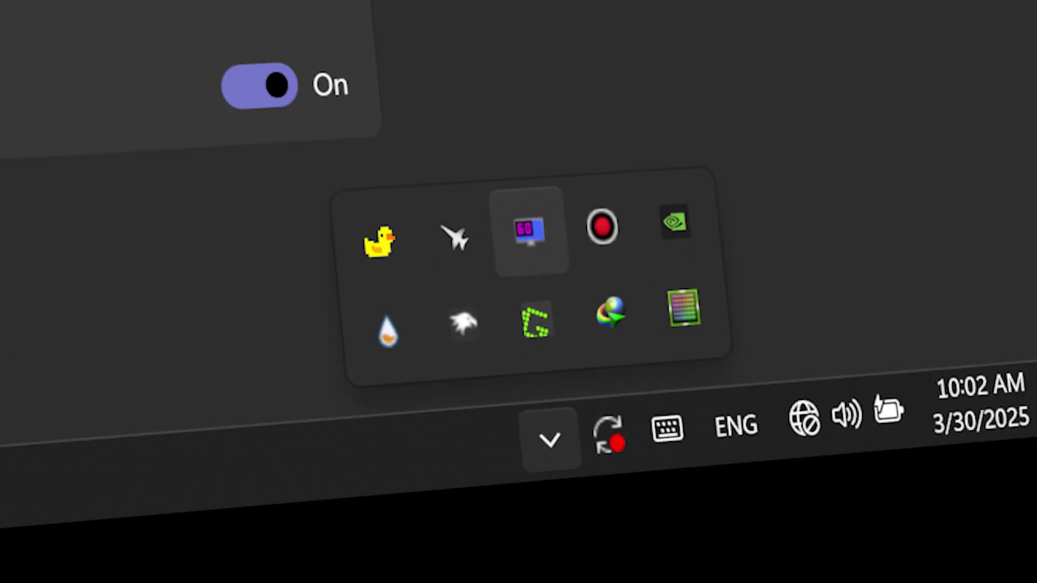
Set RivaTuner Statistics Server's framerate limit to 40 FPS from its tray icon.
right_click(528, 230)
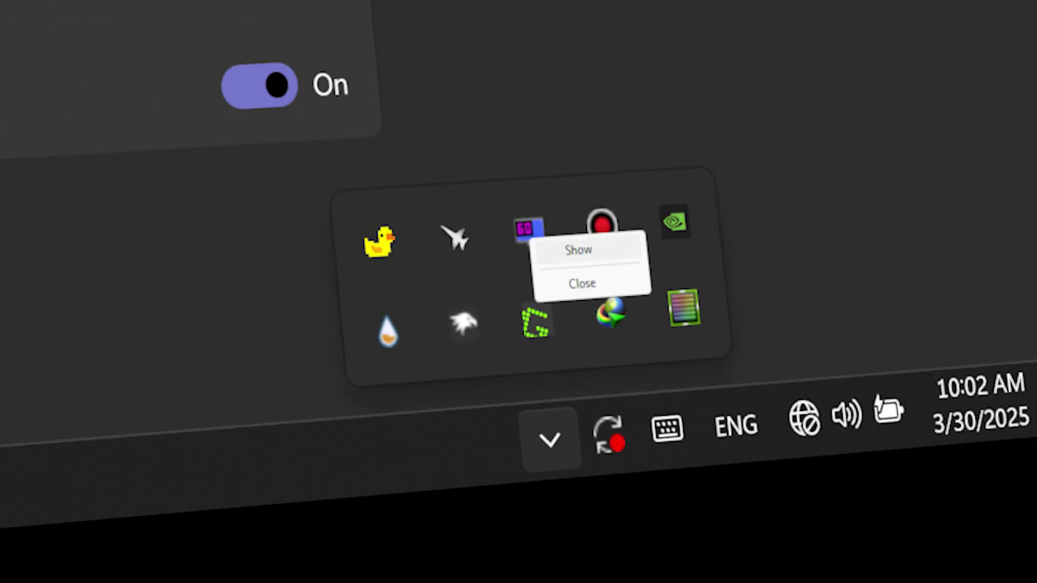
click(579, 250)
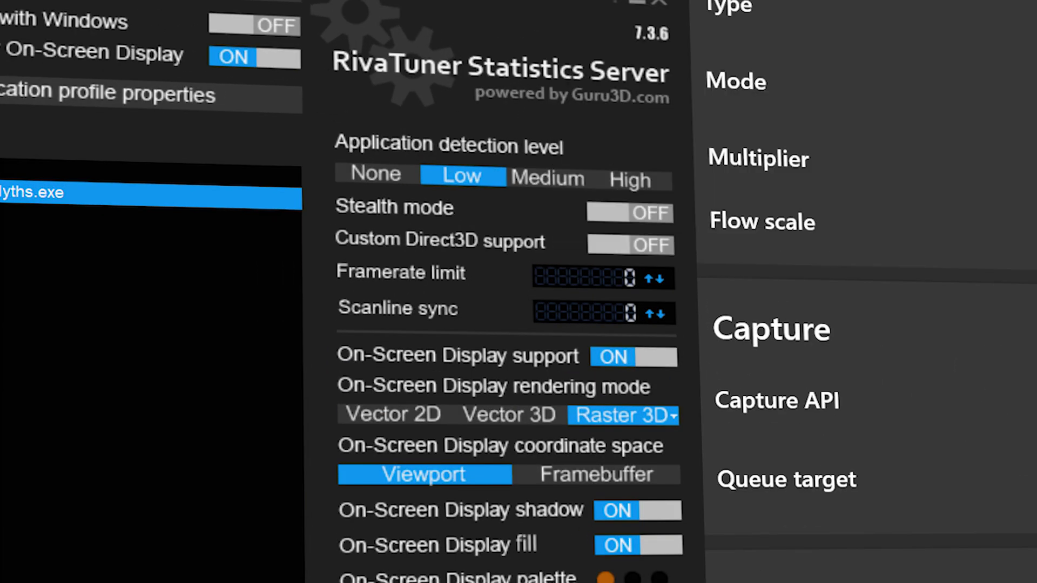
text(40)
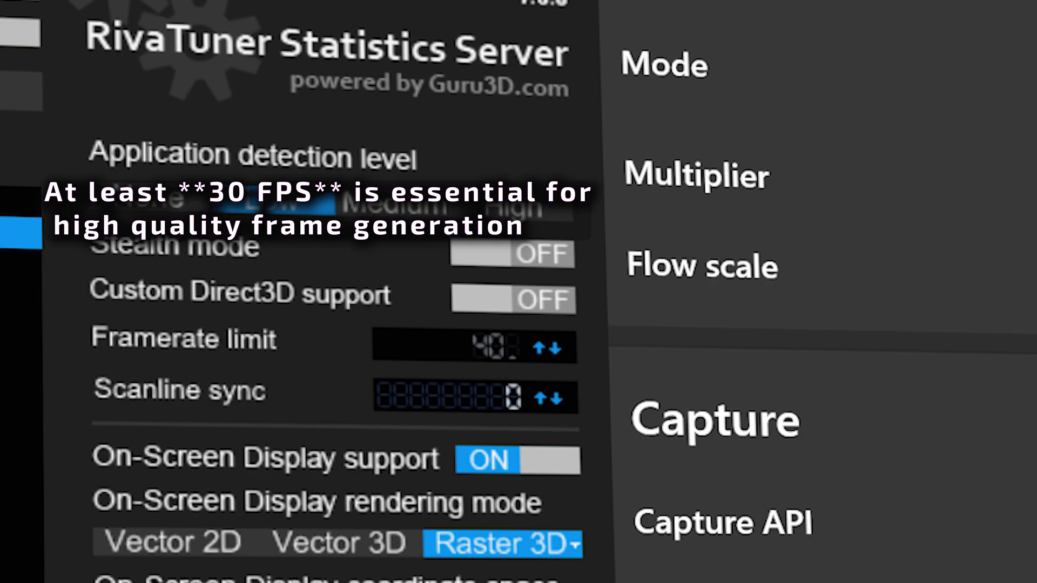
key(Return)
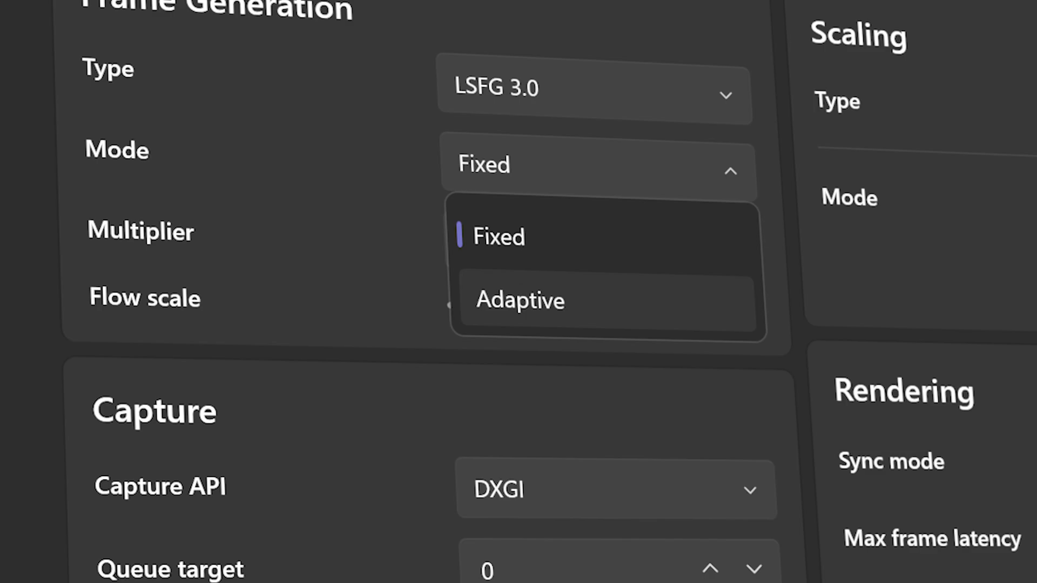
Switch frame generation to Adaptive mode and change the target from 60 to 90.
click(521, 299)
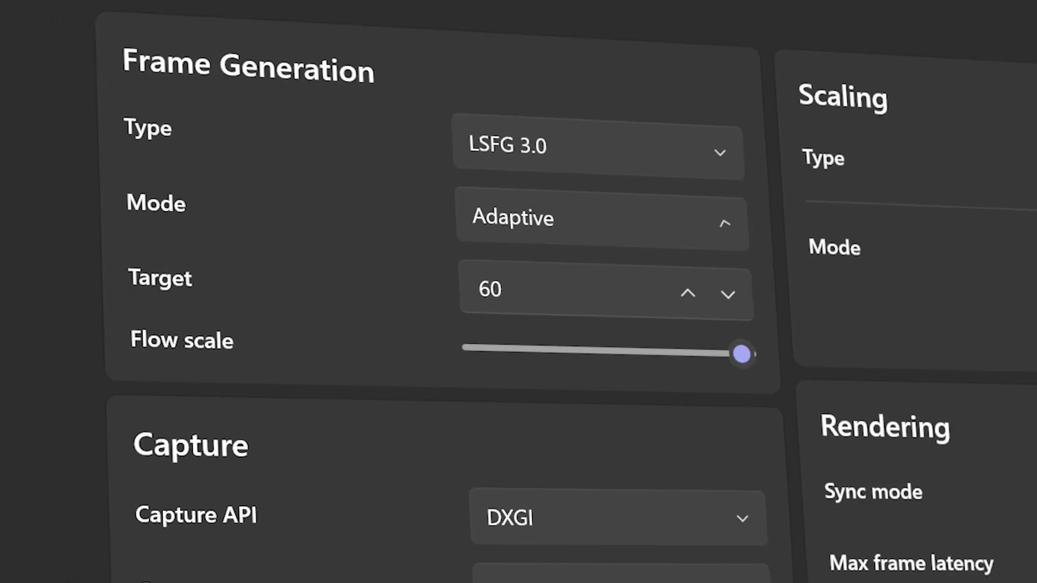
click(568, 312)
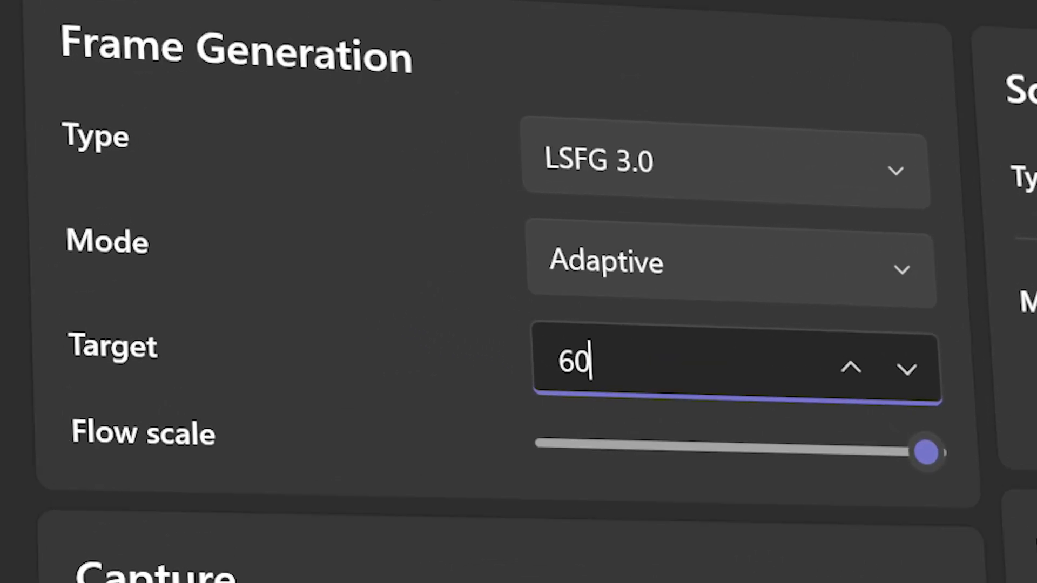
key(BackSpace)
key(BackSpace)
text(9)
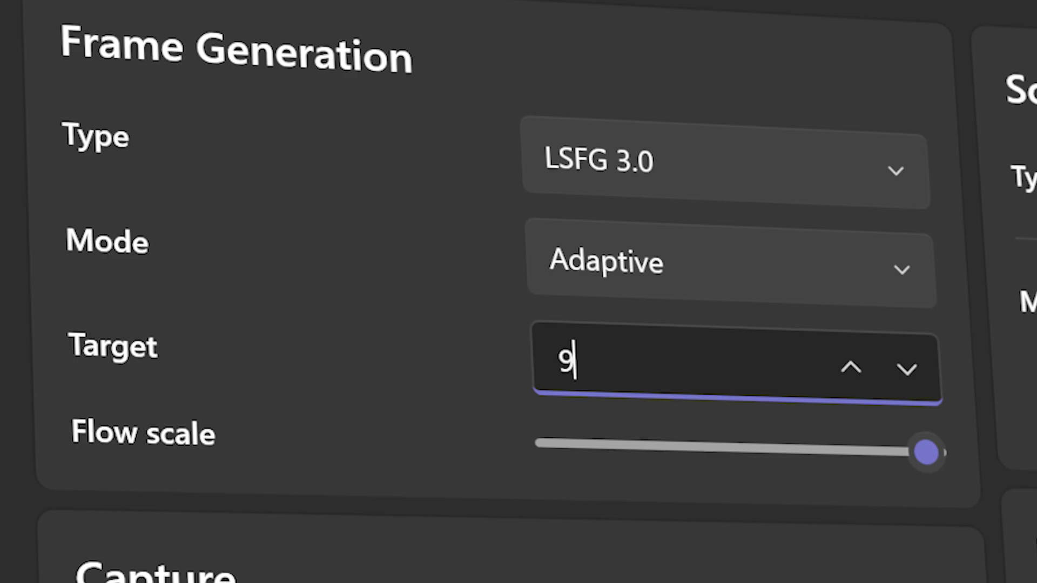
text(0)
key(Return)
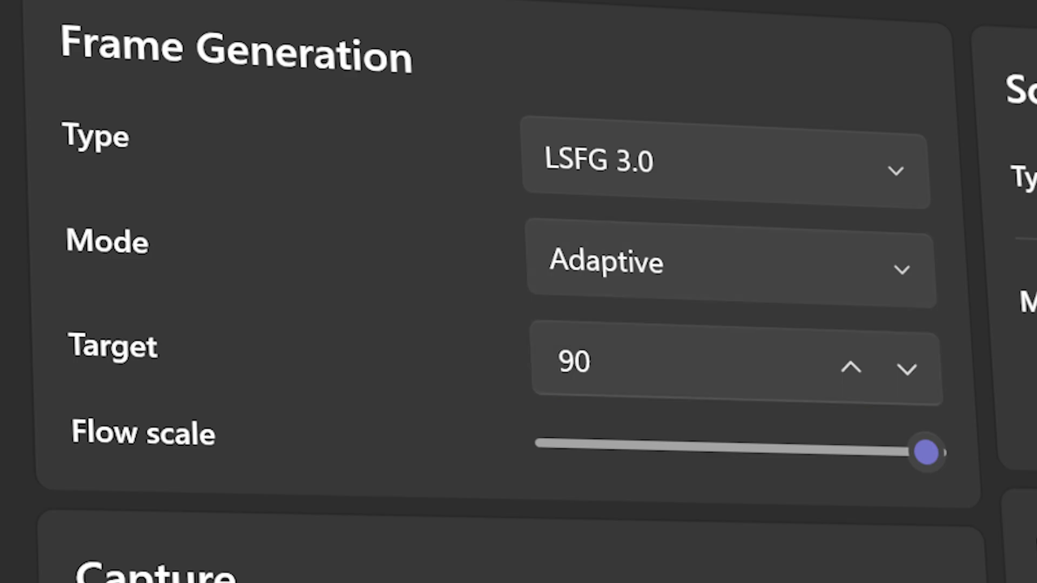
Change the adaptive target framerate from 90 to 144 FPS.
click(596, 362)
key(BackSpace)
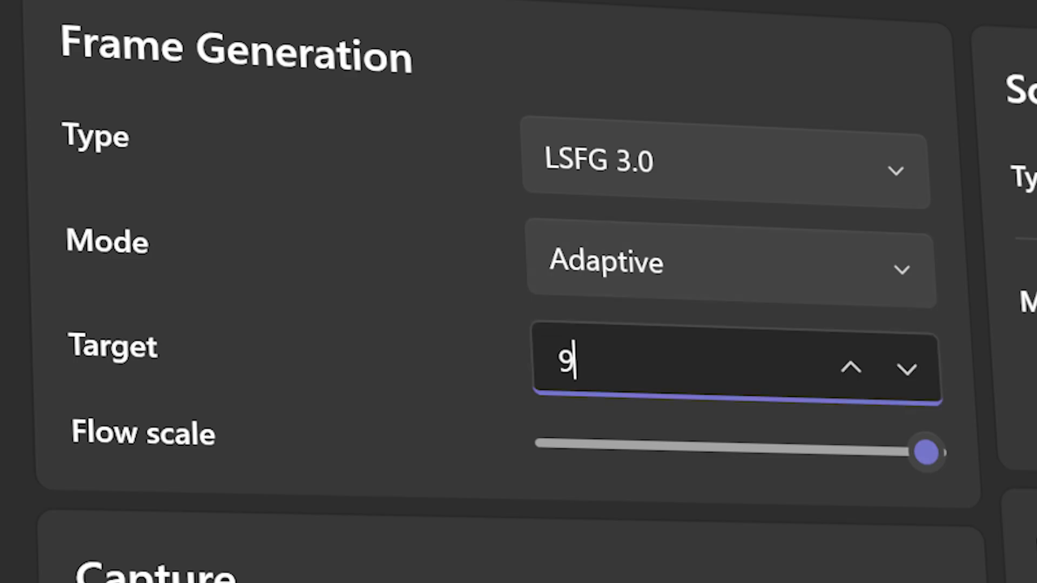
key(BackSpace)
text(144)
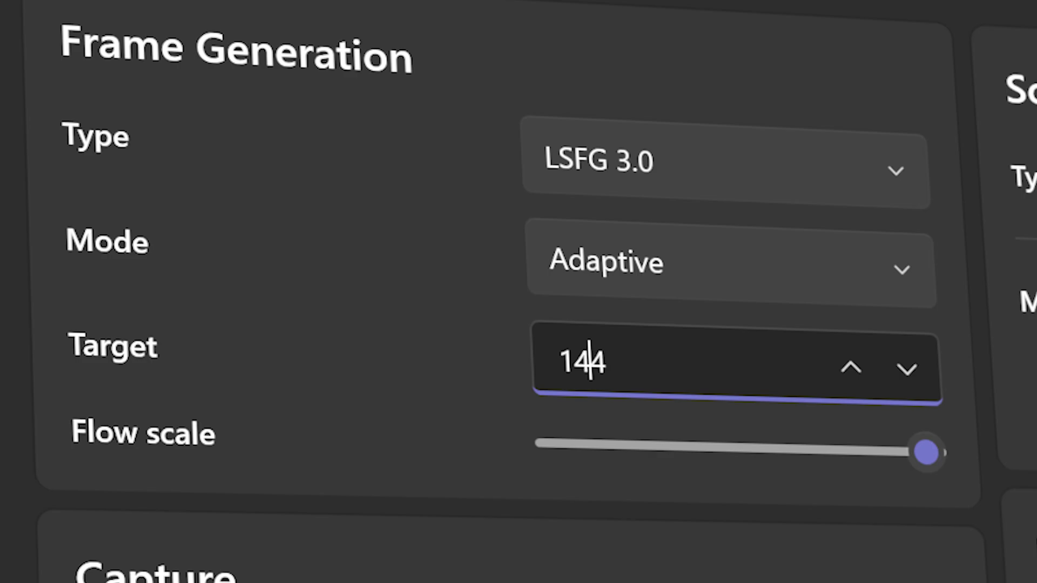
key(Return)
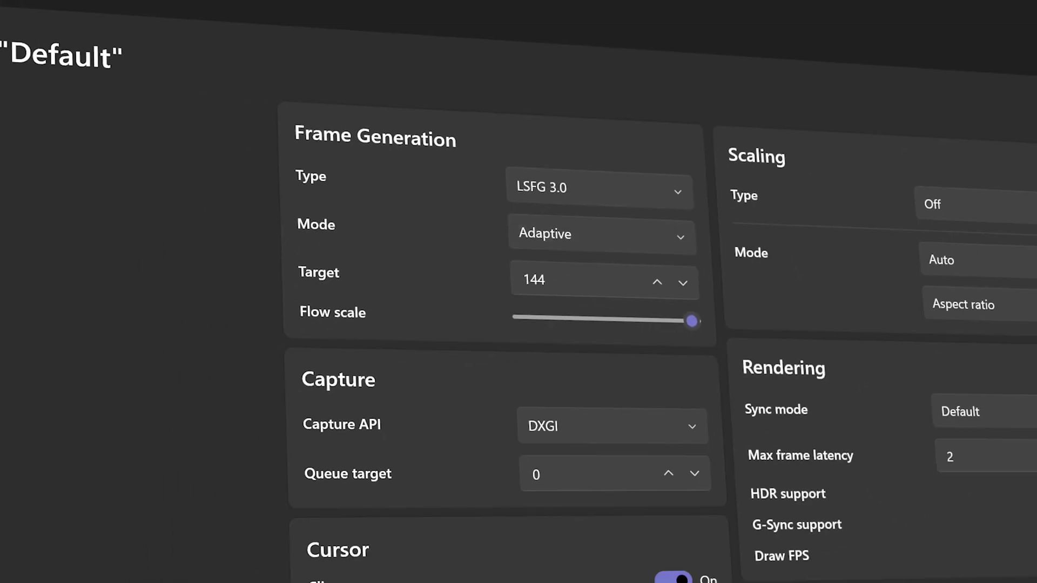
Set frame generation to Fixed mode at 2x and drag flow scale down to about 65.
click(600, 234)
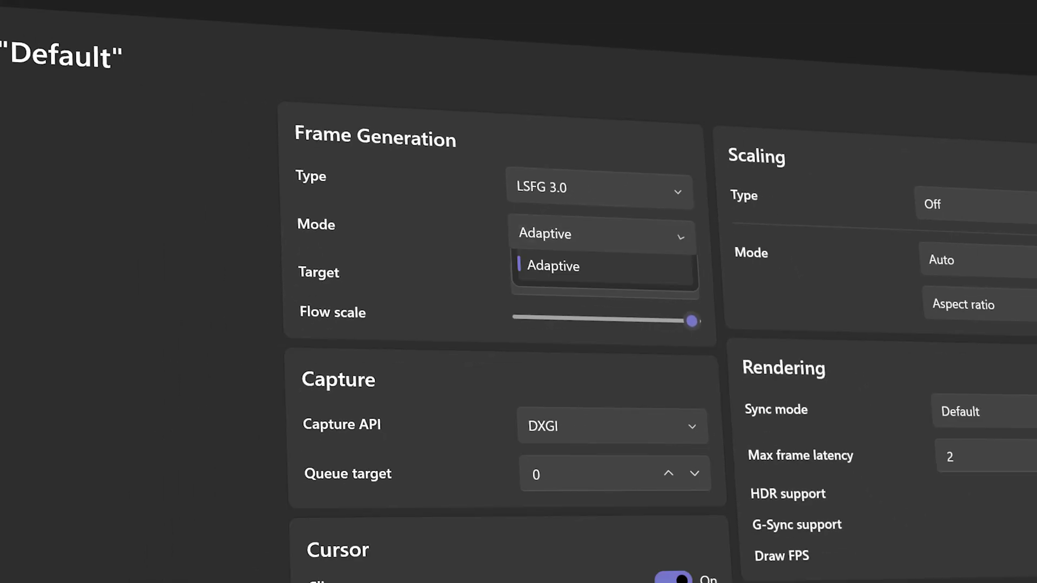
click(567, 244)
click(584, 279)
key(BackSpace)
text(2)
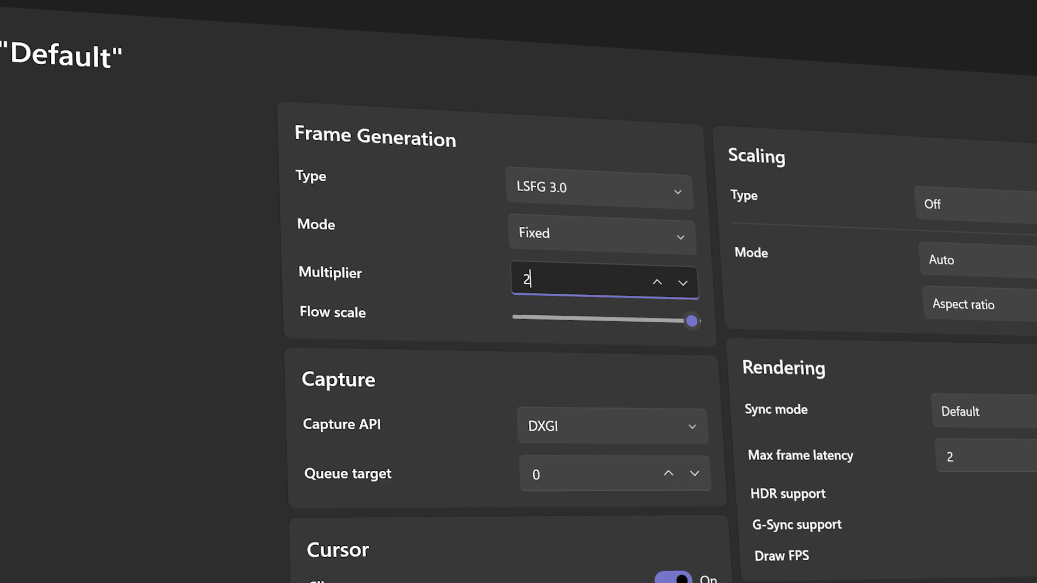
key(Return)
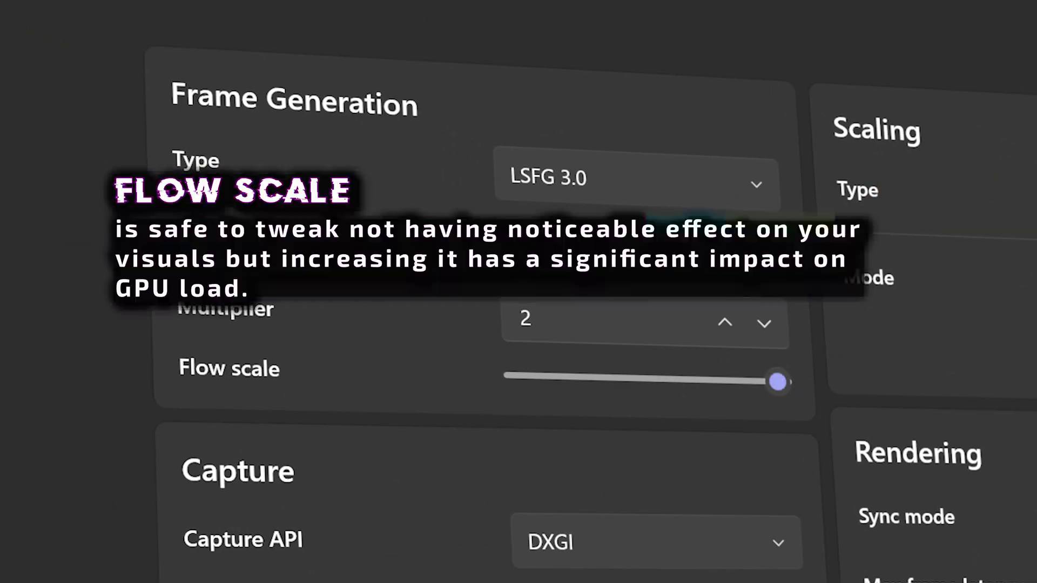
mouse_move(778, 382)
mouse_down()
mouse_move(572, 375)
mouse_move(758, 381)
mouse_move(692, 380)
mouse_up()
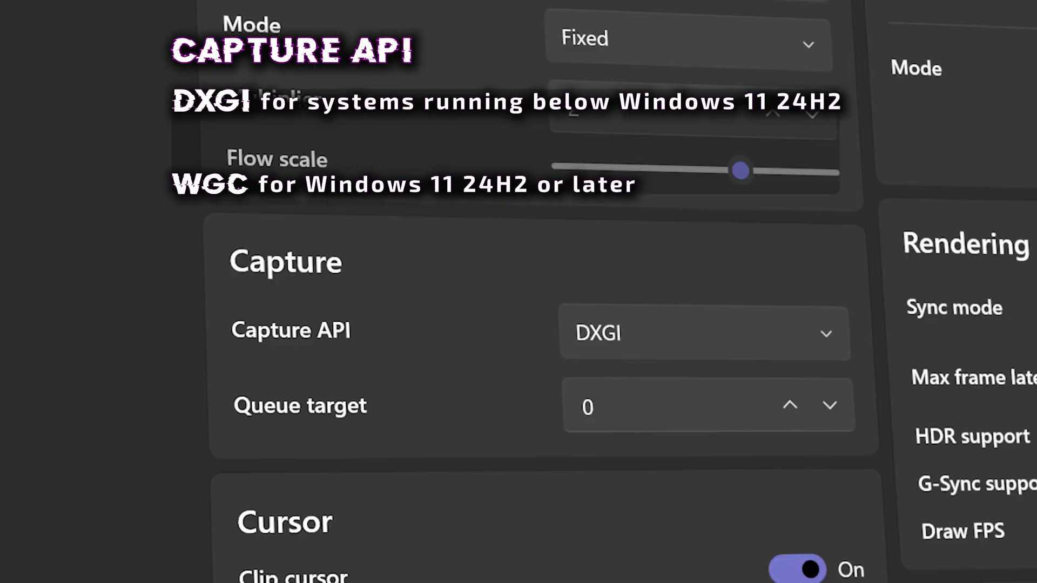
Select WGC instead of DXGI in the Capture API dropdown.
click(704, 332)
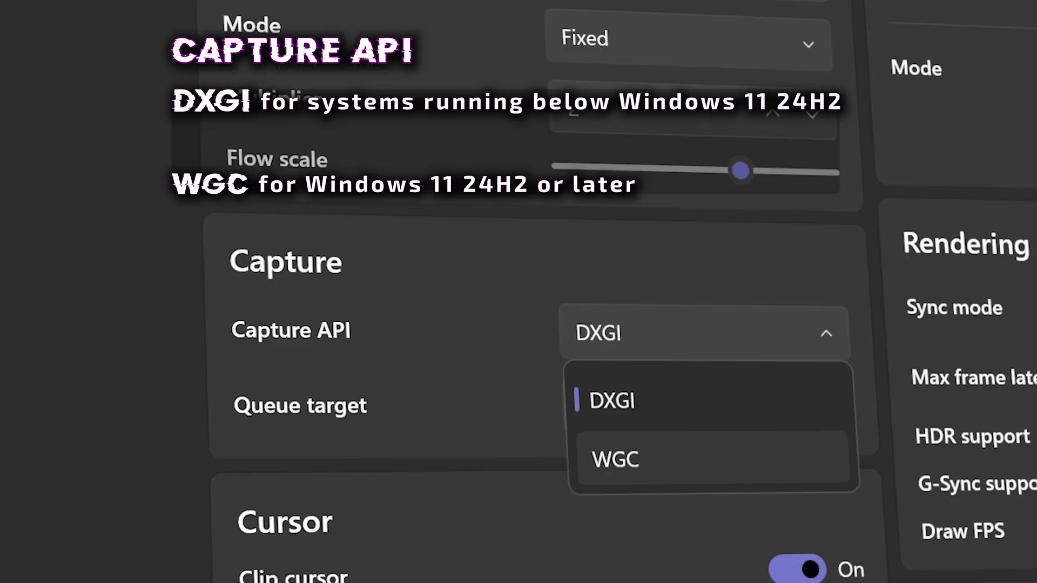
click(713, 459)
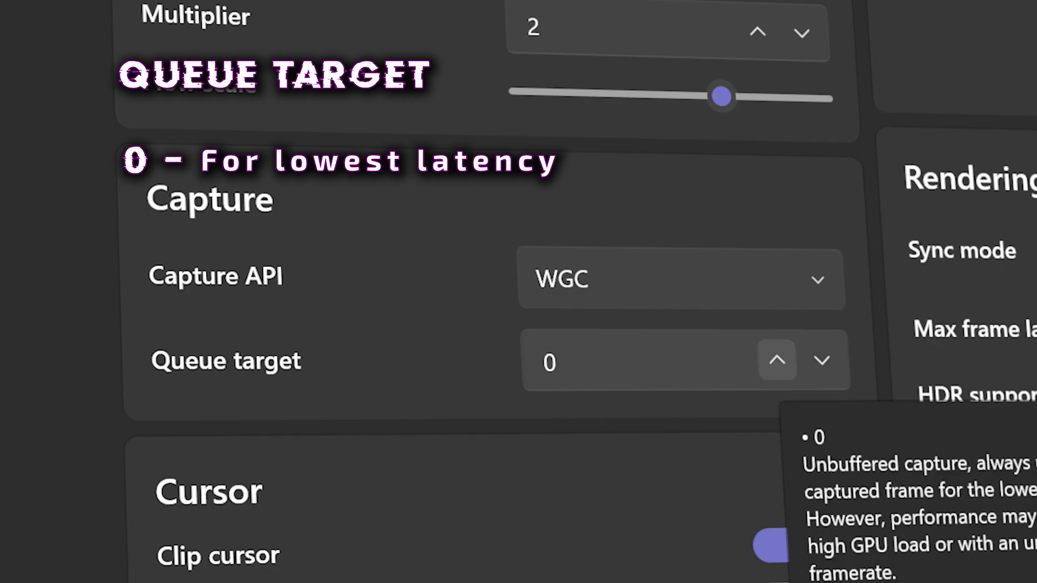
click(777, 359)
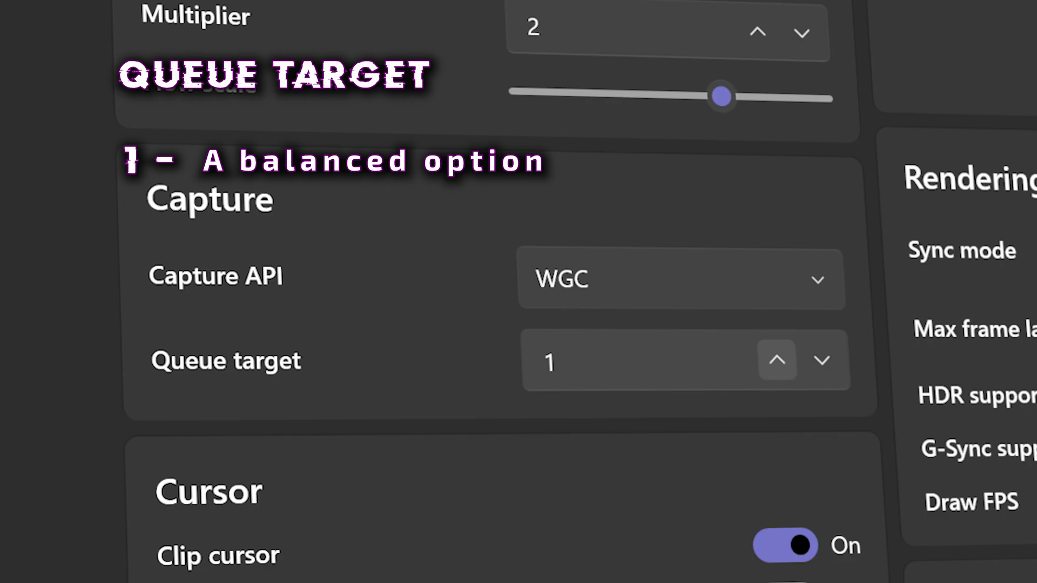
key(Up)
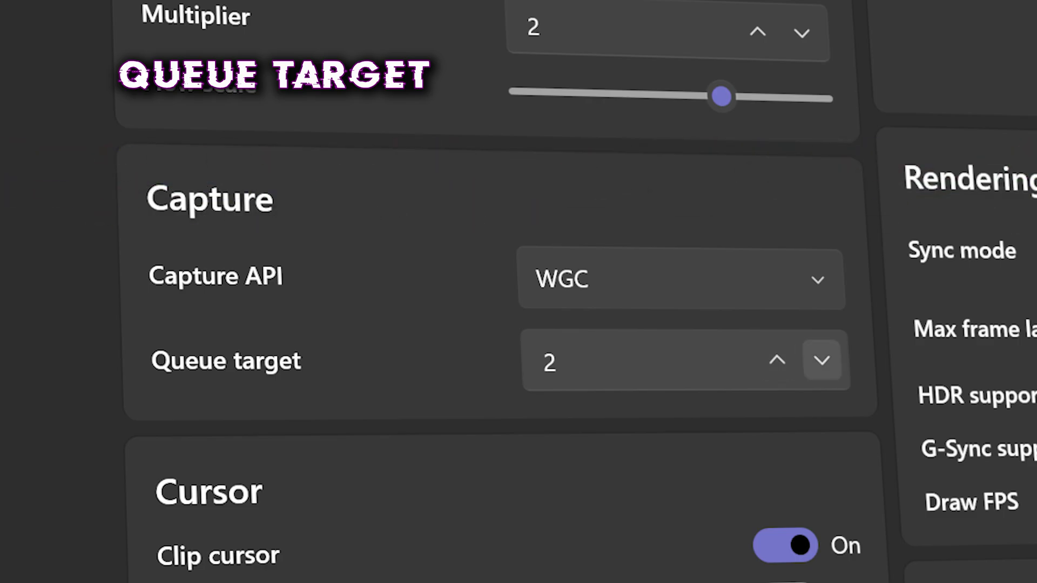
click(822, 361)
click(822, 360)
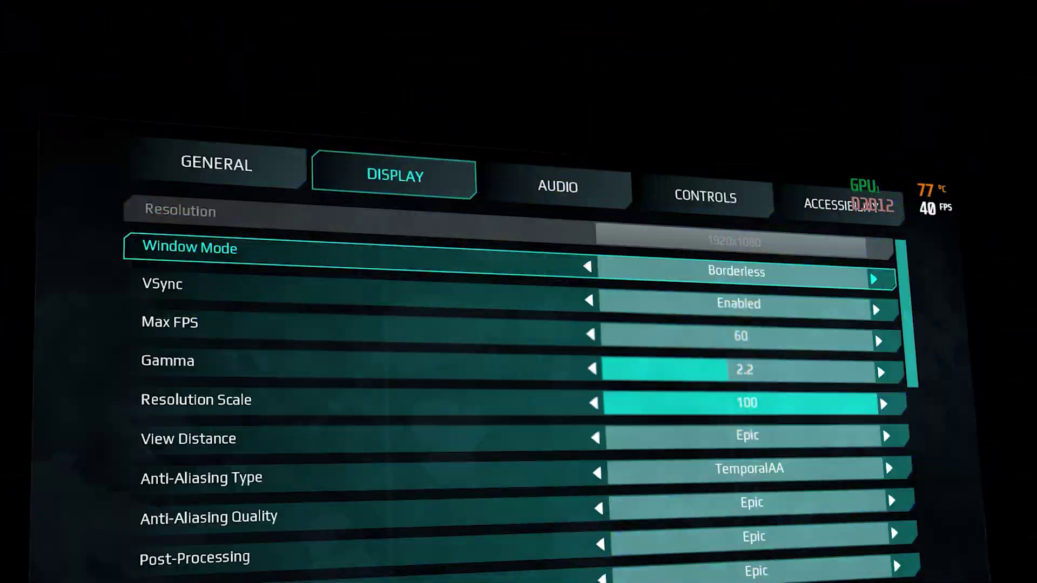
scroll(519, 405, down, 3)
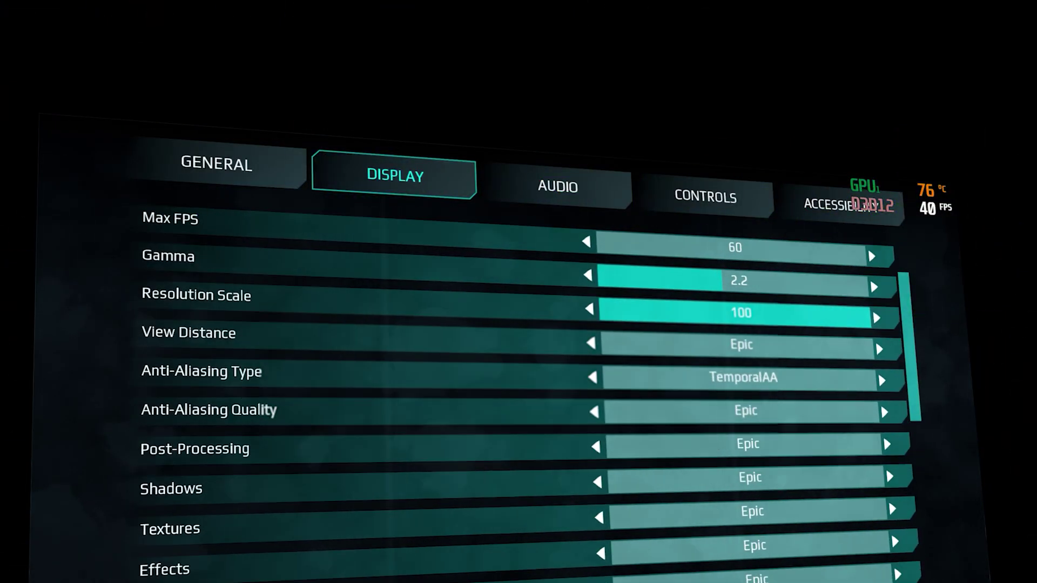
scroll(518, 405, down, 2)
scroll(518, 405, up, 5)
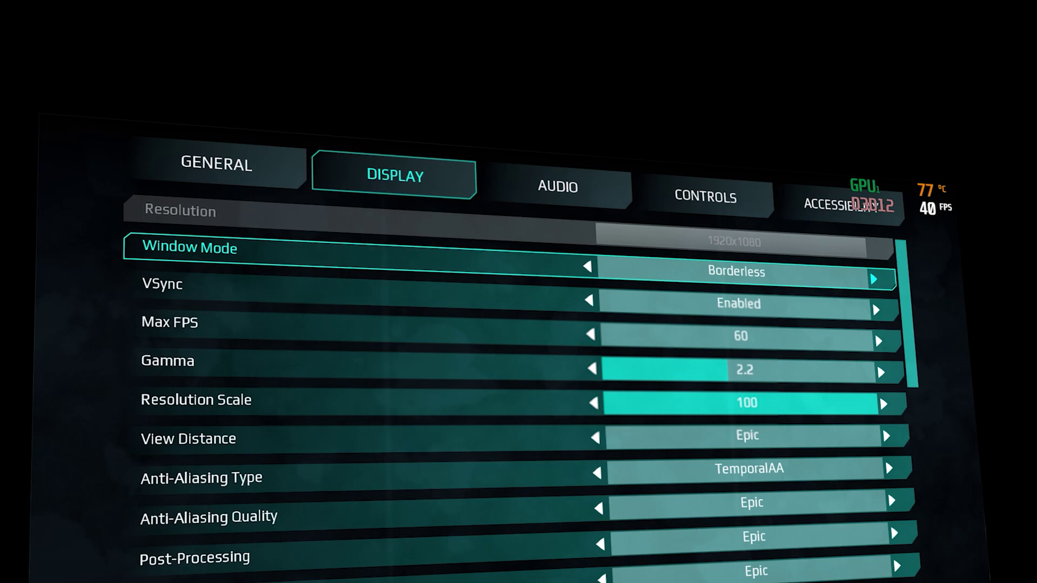
Change the game's Display setting Window Mode from Borderless to Windowed.
key(Right)
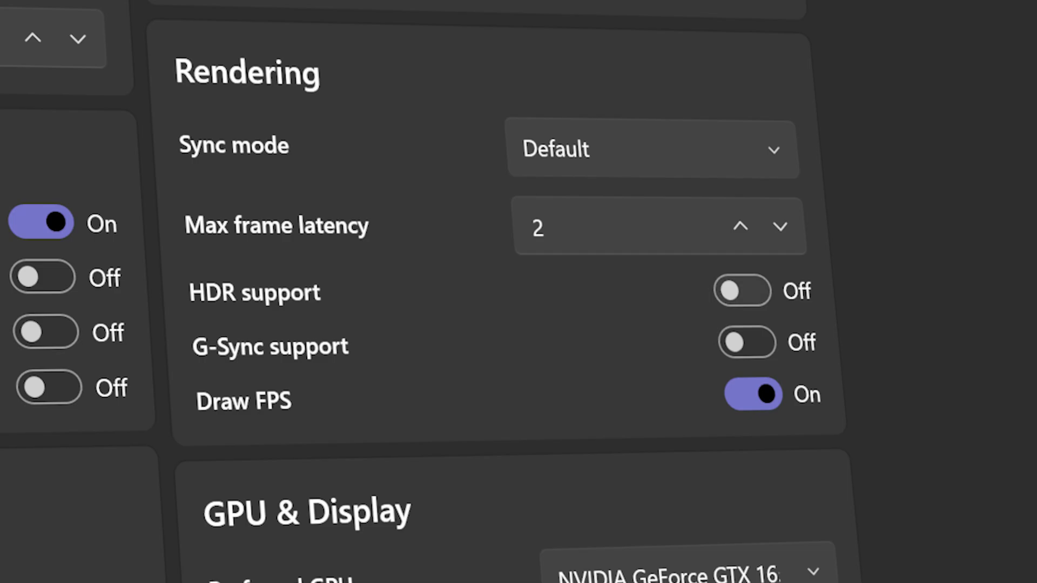
Turn HDR support on and start scaling the game after the countdown.
click(742, 290)
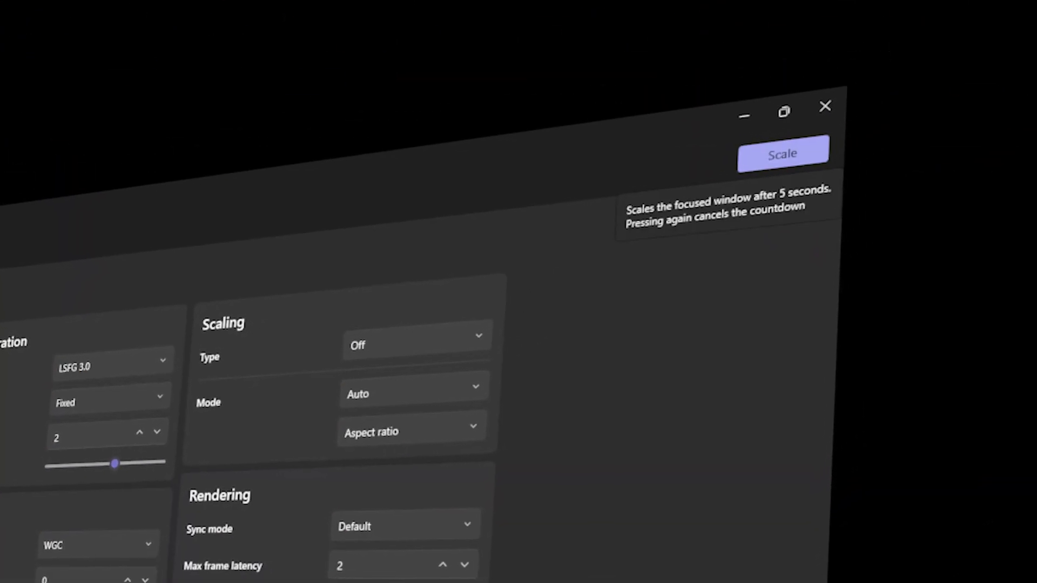
click(805, 141)
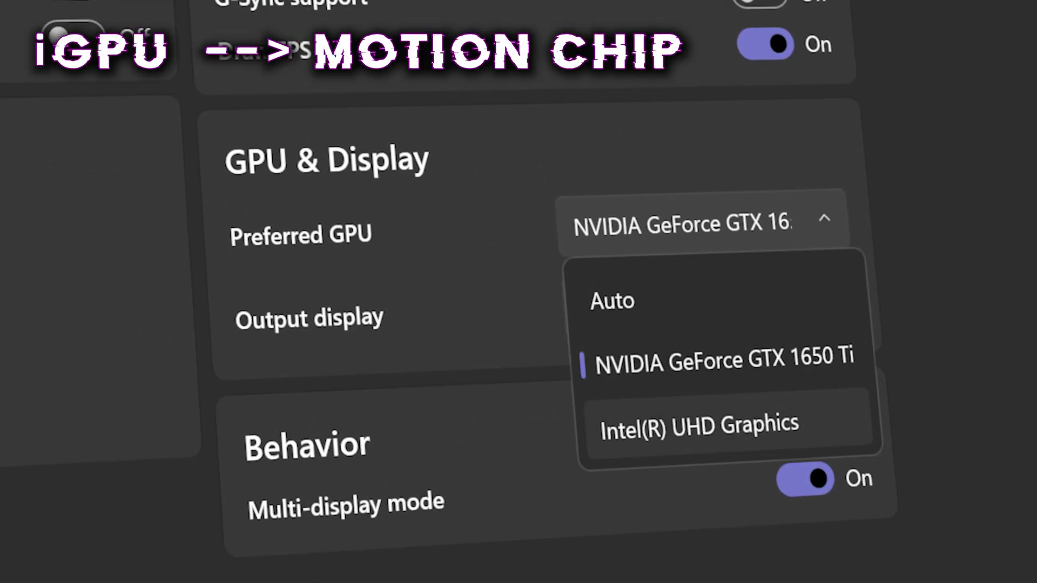
Choose Intel(R) UHD Graphics as preferred GPU and its 1920x1080 output display.
click(727, 423)
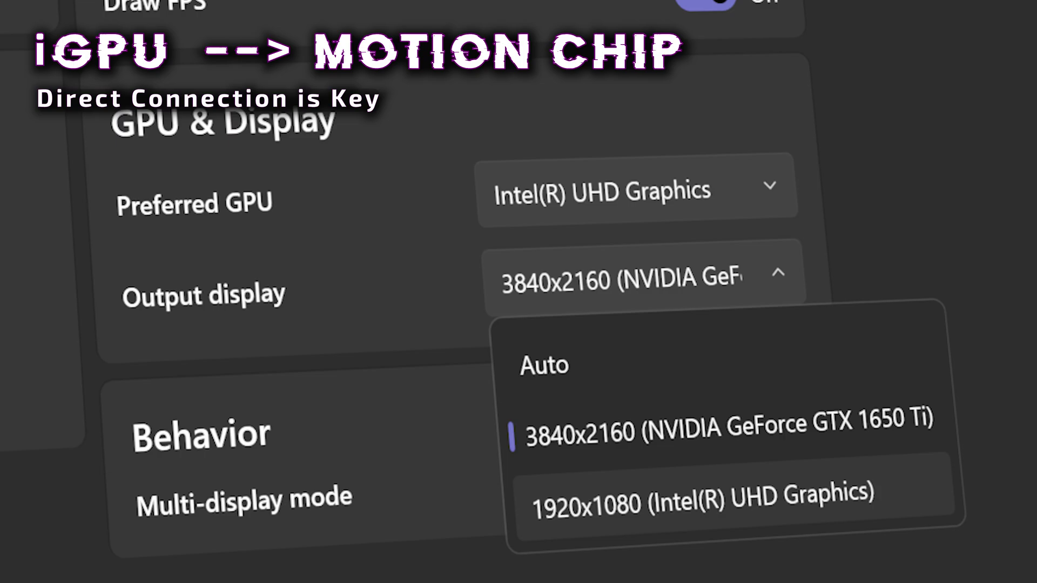
key(Return)
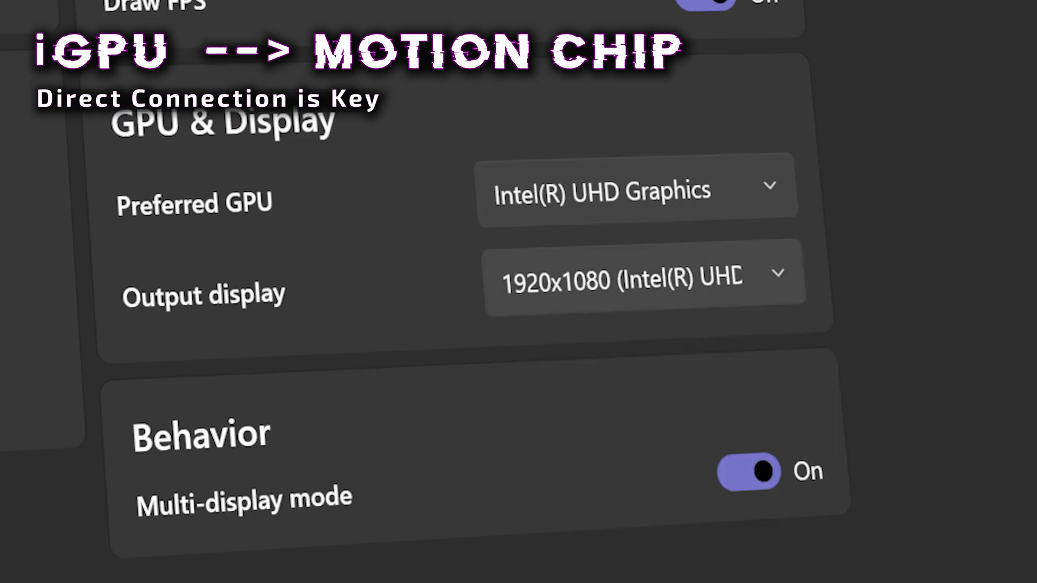
key(Return)
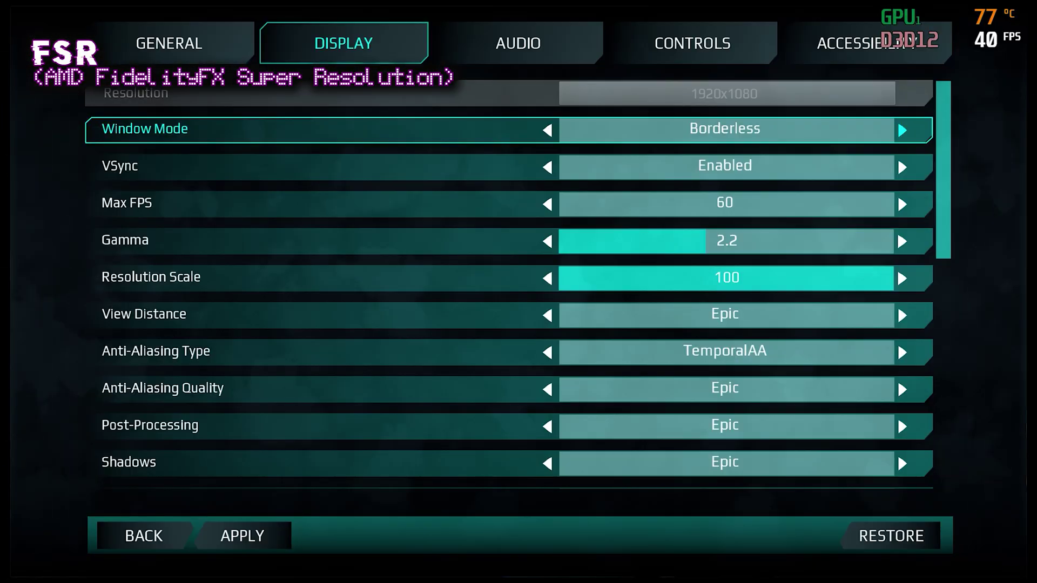
Set the game's Window Mode to Windowed and its resolution to 1280x720.
key(Right)
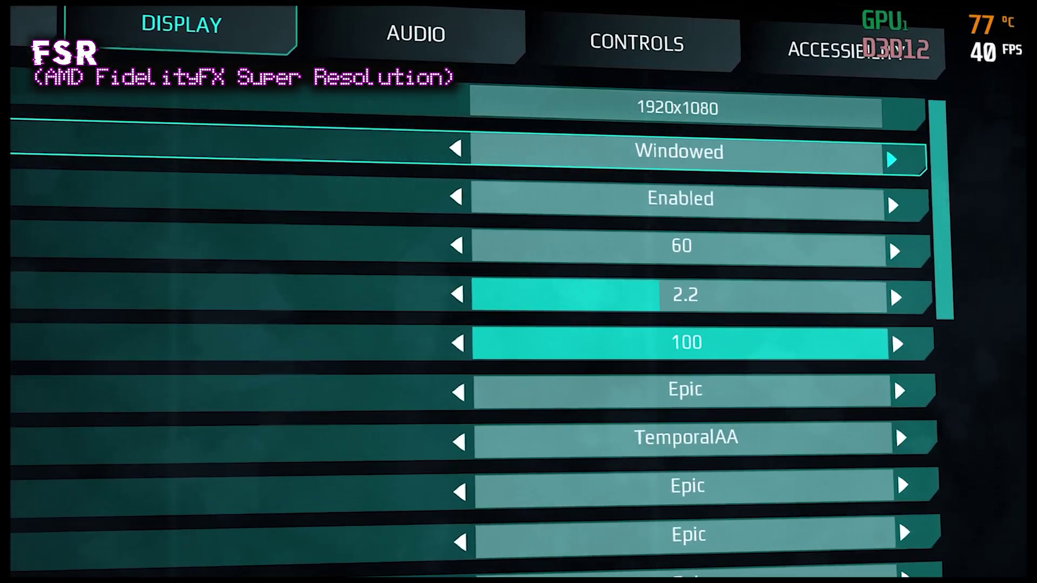
key(Up)
key(Return)
key(Down)
key(Down)
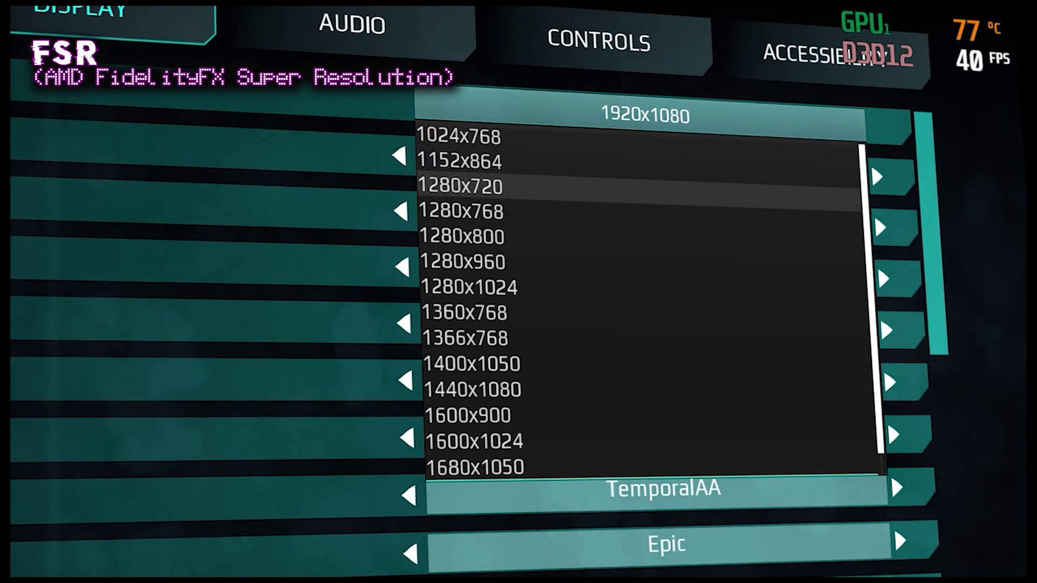
key(Return)
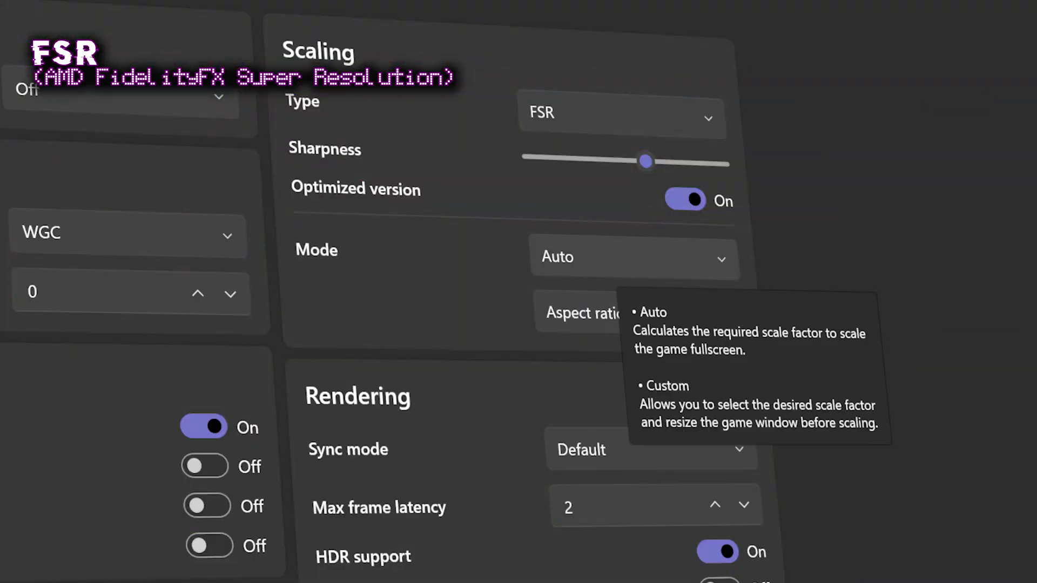
Set the FSR scaling mode to Custom and turn on Resize before scaling.
key(Return)
key(Down)
key(Return)
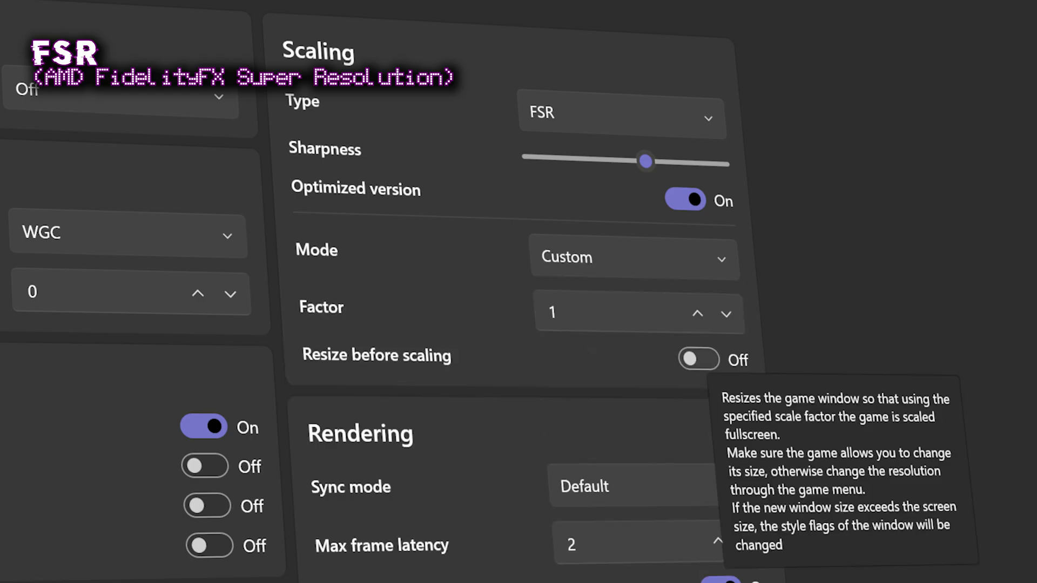
click(698, 360)
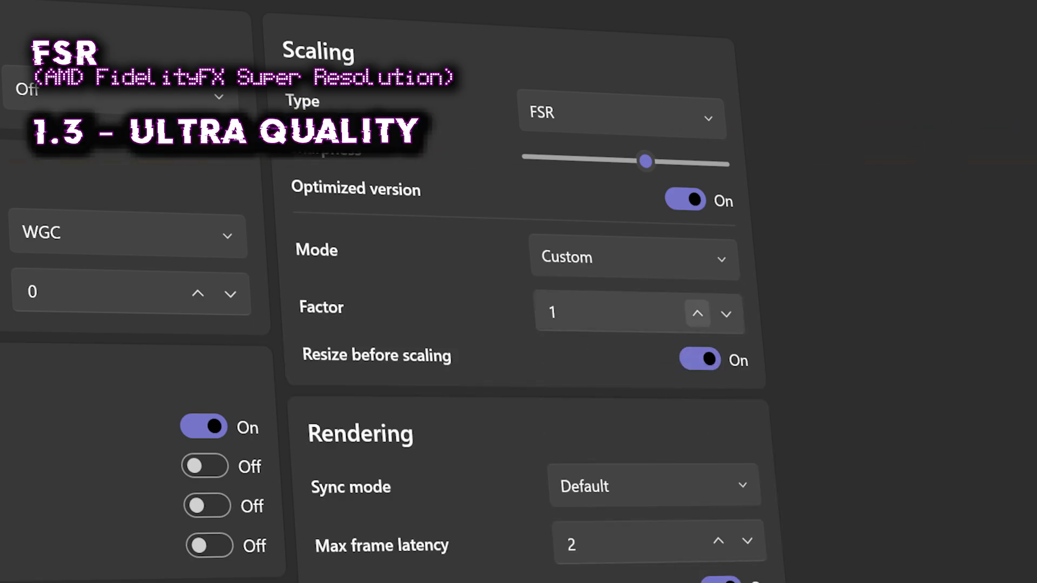
Adjust the custom scale factor up and back down to 1.3.
click(696, 313)
click(697, 313)
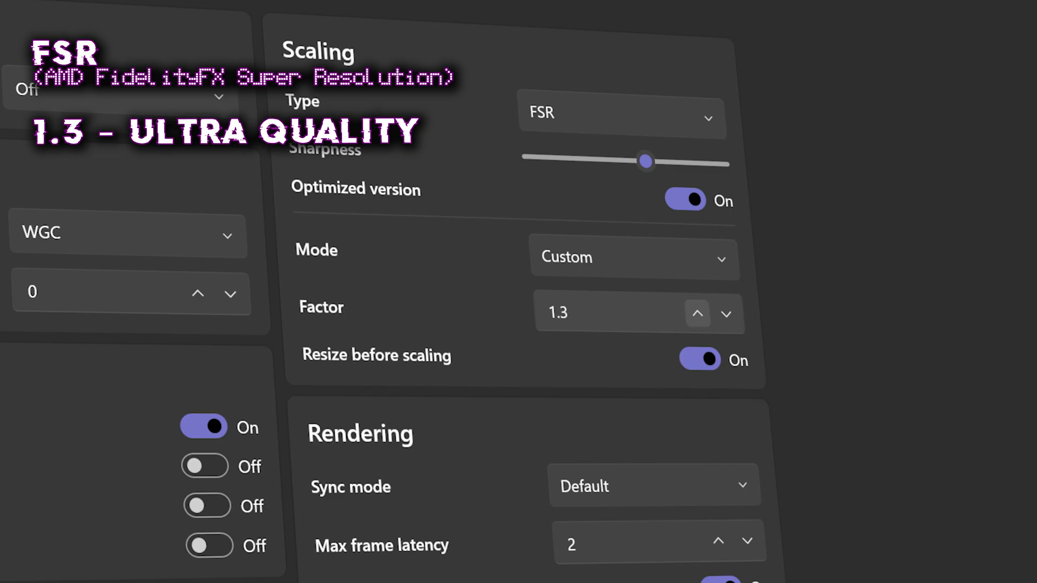
key(Up)
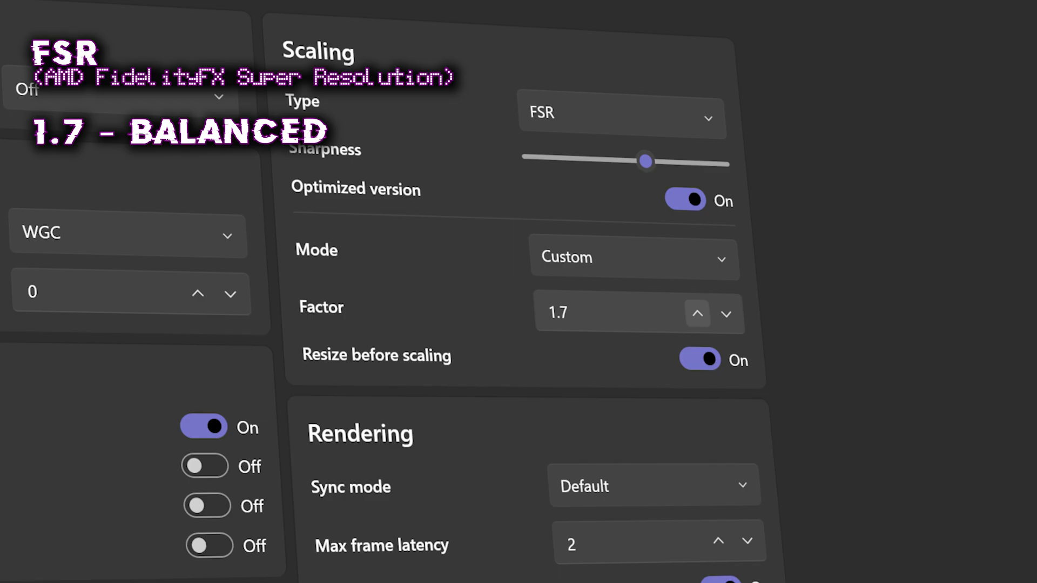
key(Up)
key(Up)
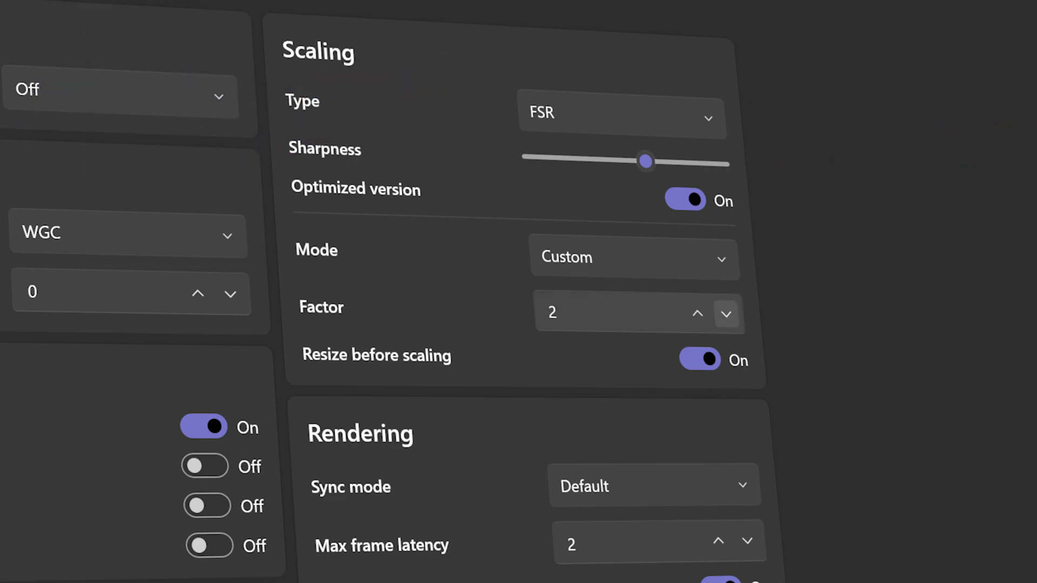
click(726, 313)
click(726, 313)
click(726, 313)
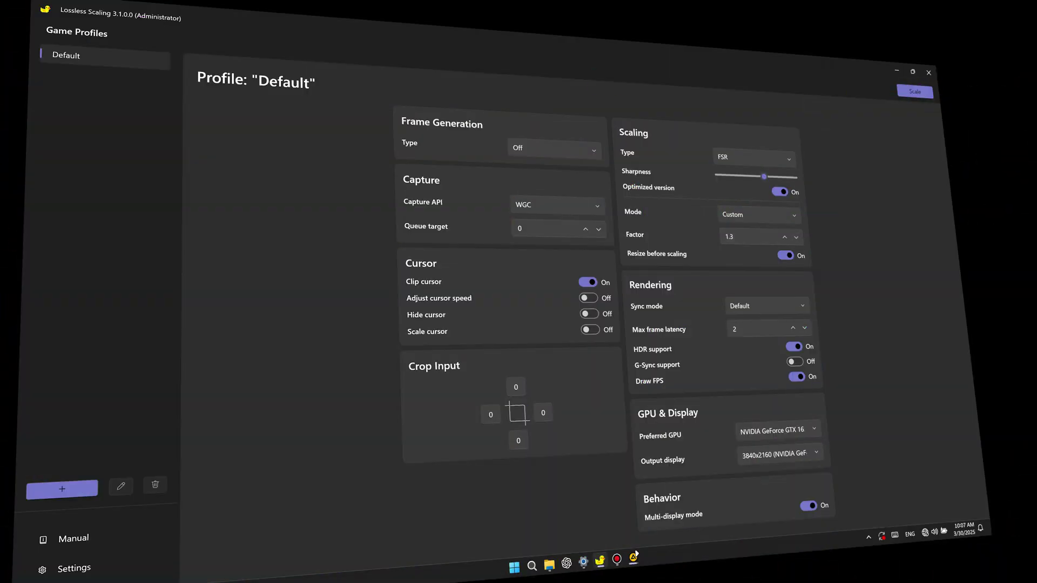
Leave Scaling Type on FSR and restore the RivaTuner Statistics Server window from the tray.
click(753, 157)
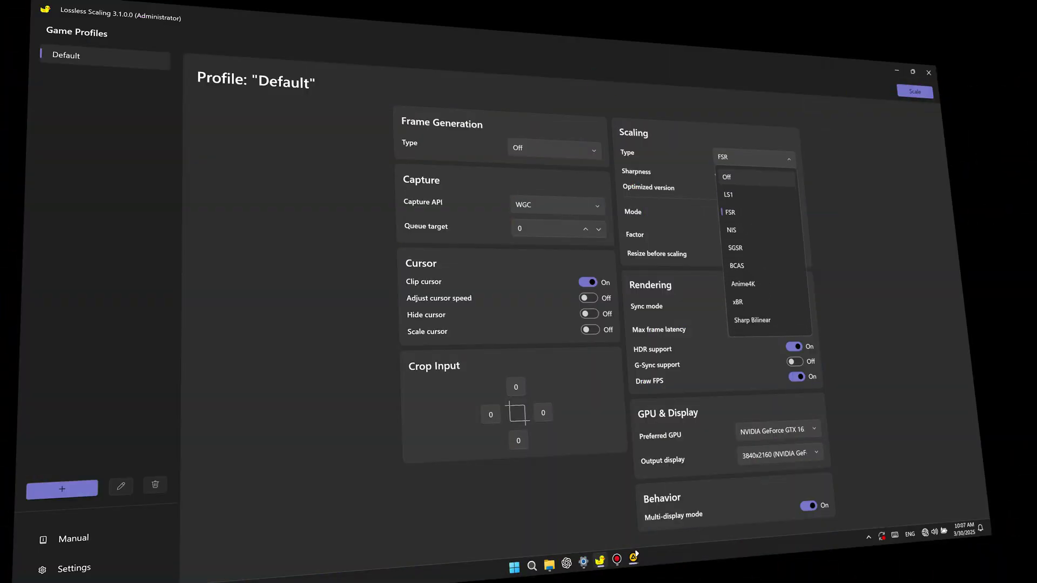
key(Escape)
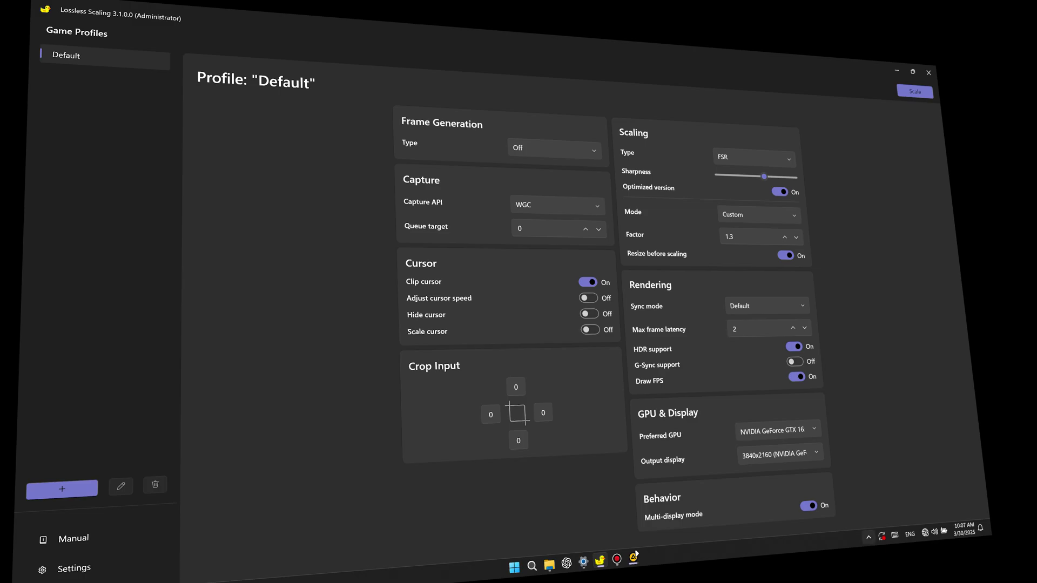
click(868, 536)
right_click(864, 490)
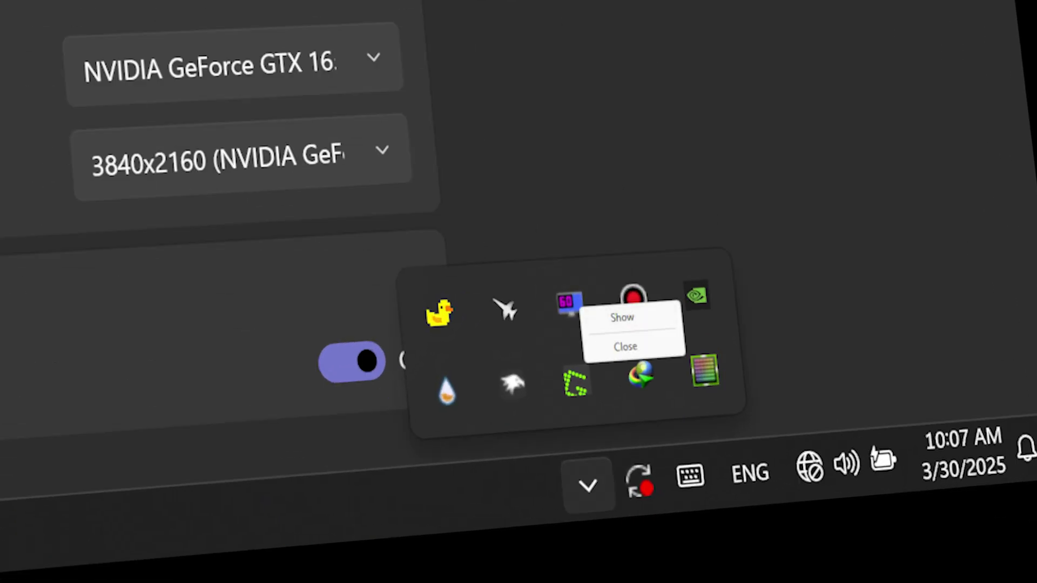
click(624, 346)
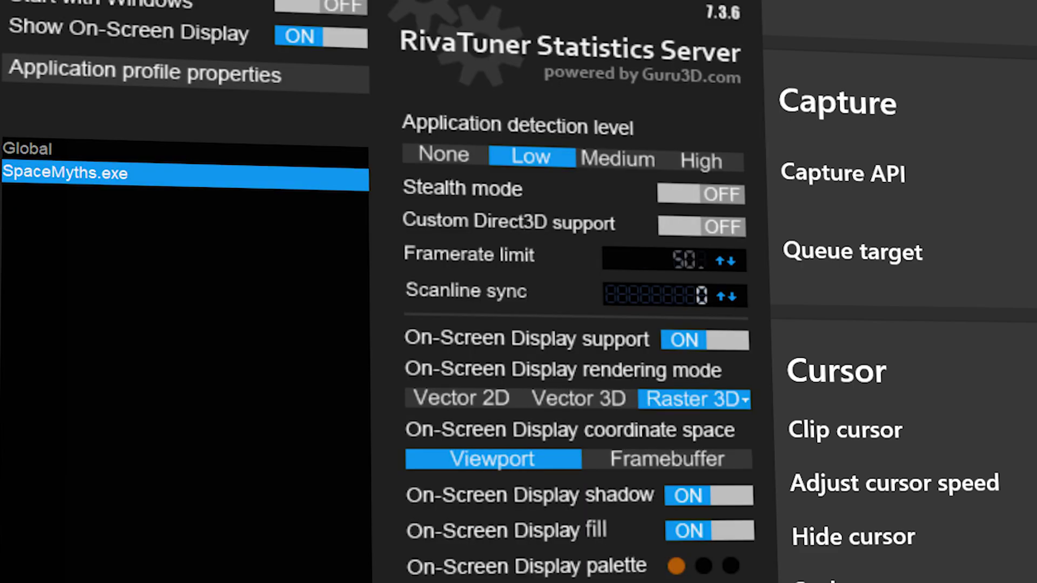
Apply the 50 fps SpaceMyths.exe limit, select LSFG 3.0 frame generation, and browse Mode options.
key(Return)
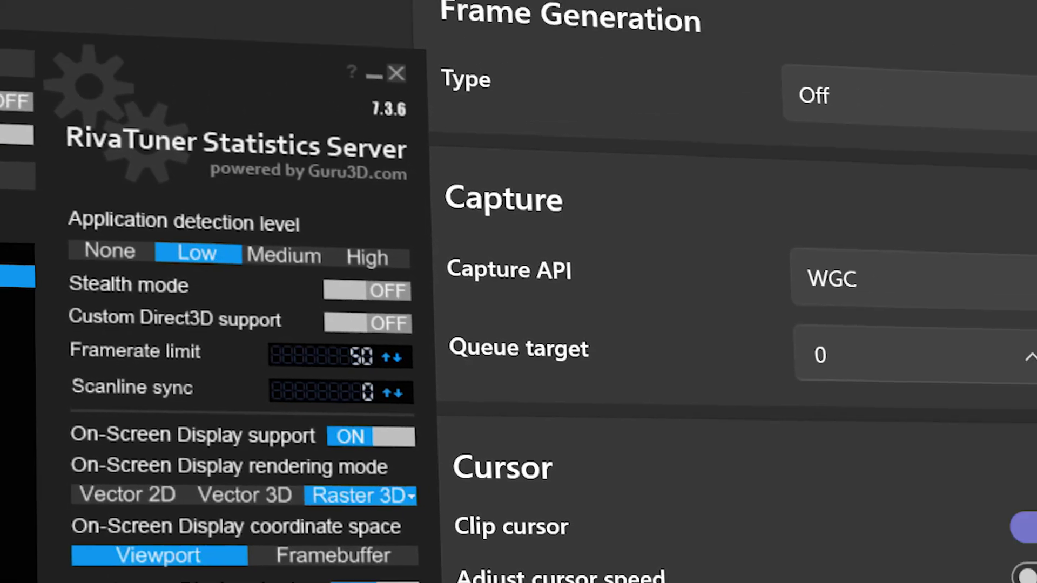
key(space)
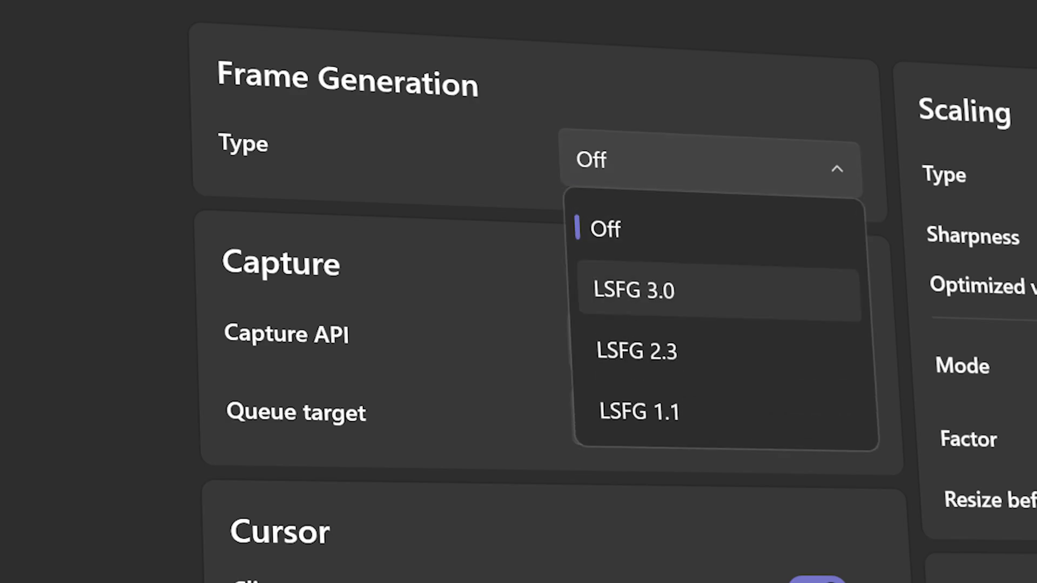
key(Return)
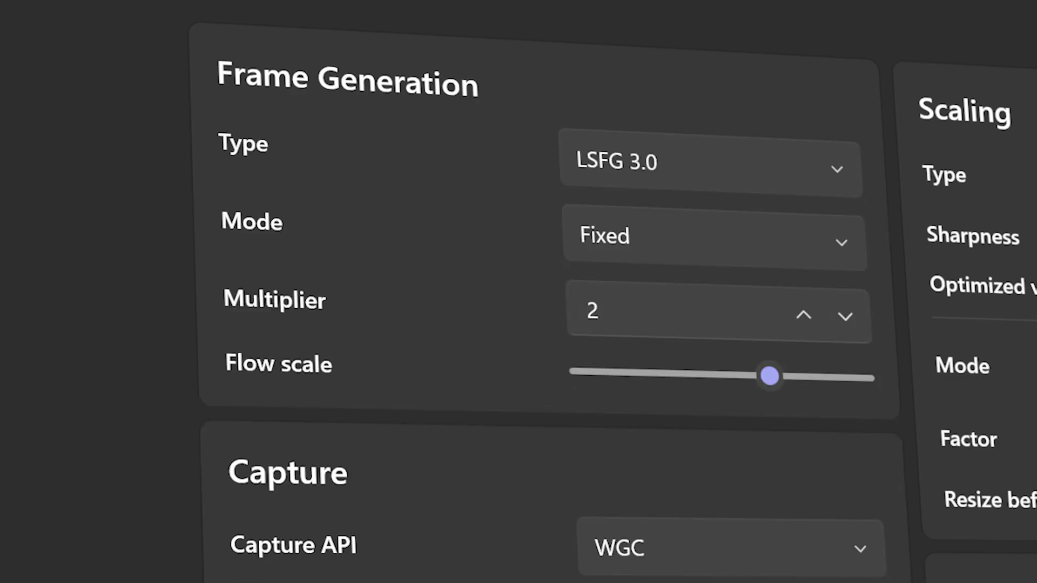
key(space)
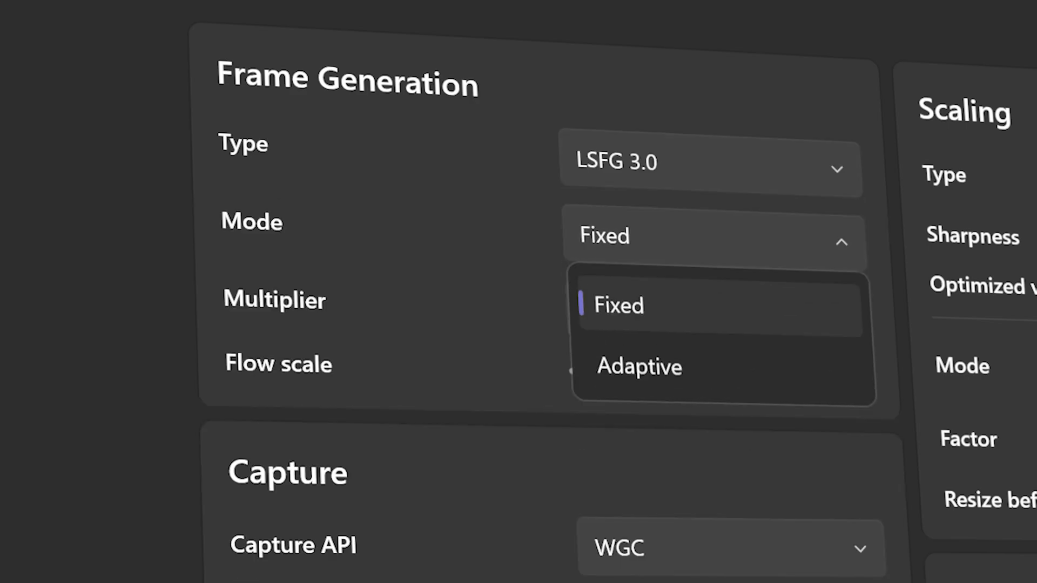
key(Down)
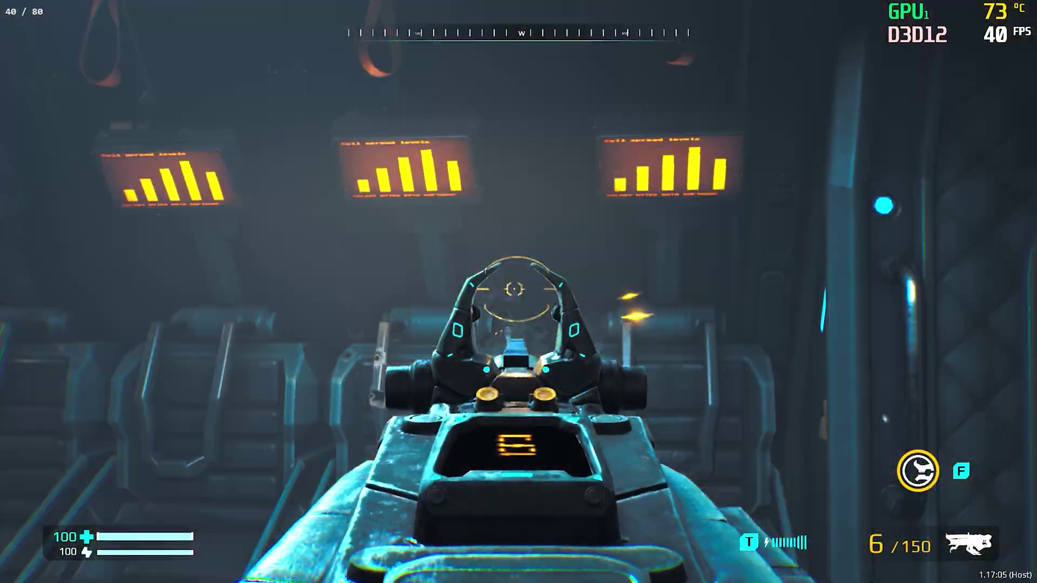
Fire the rifle in Space Myths until the magazine reads 0/150.
click(518, 292)
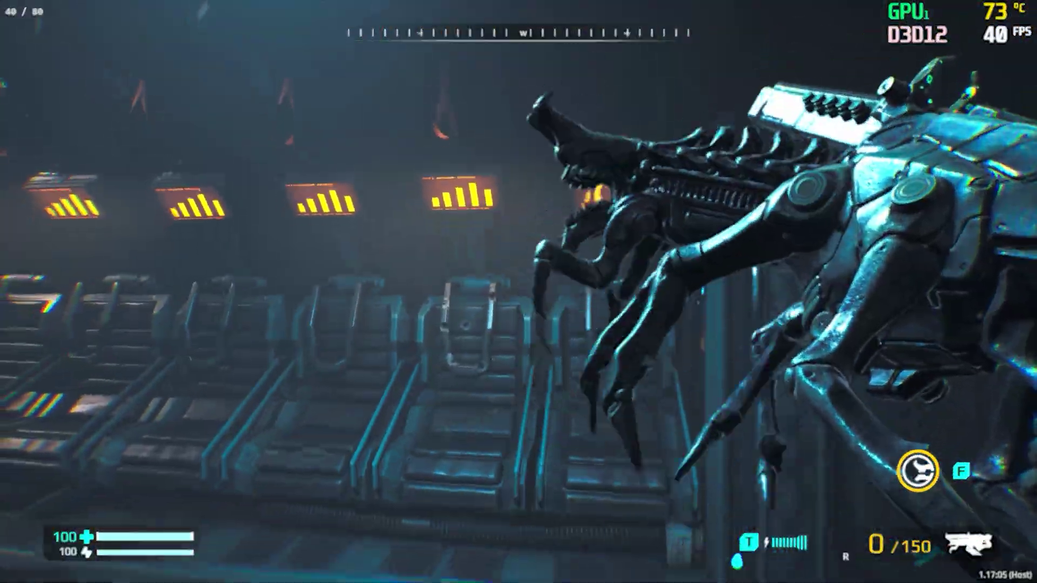